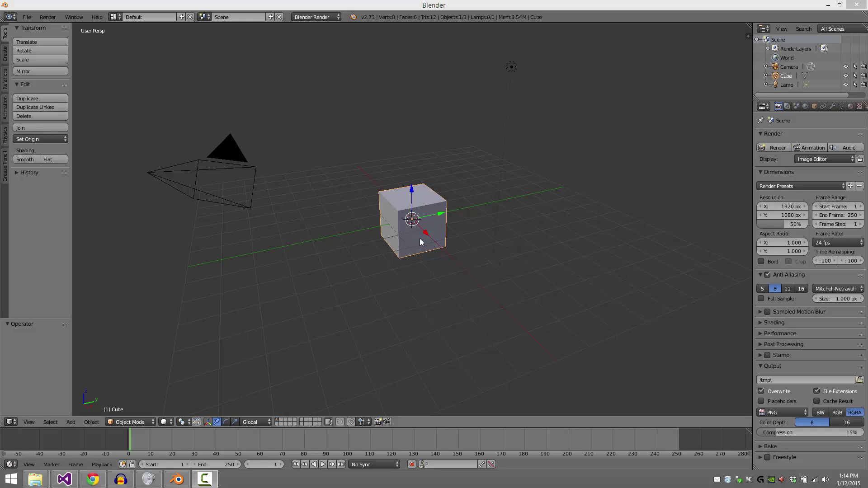
Step: Delete the default cube and enlarge the 3D view over the timeline
key(x)
click(391, 204)
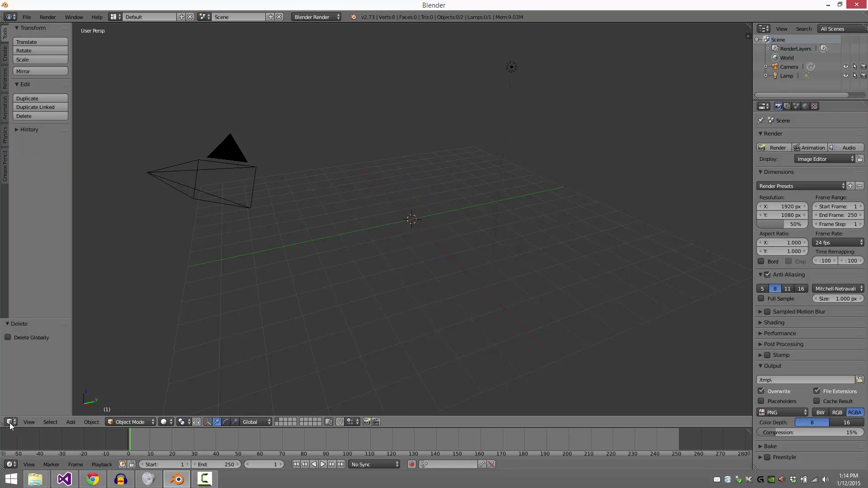
drag(4, 430, 15, 438)
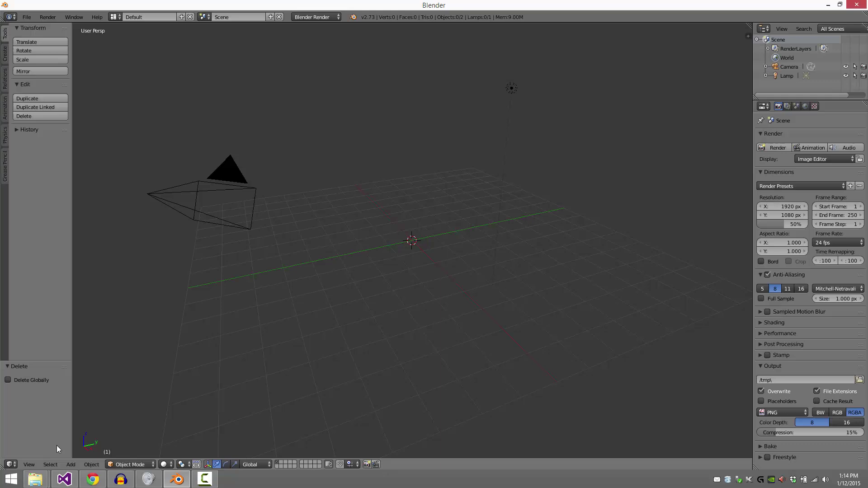
Step: Add a Text object and rotate it 90° about X so it stands upright
click(75, 465)
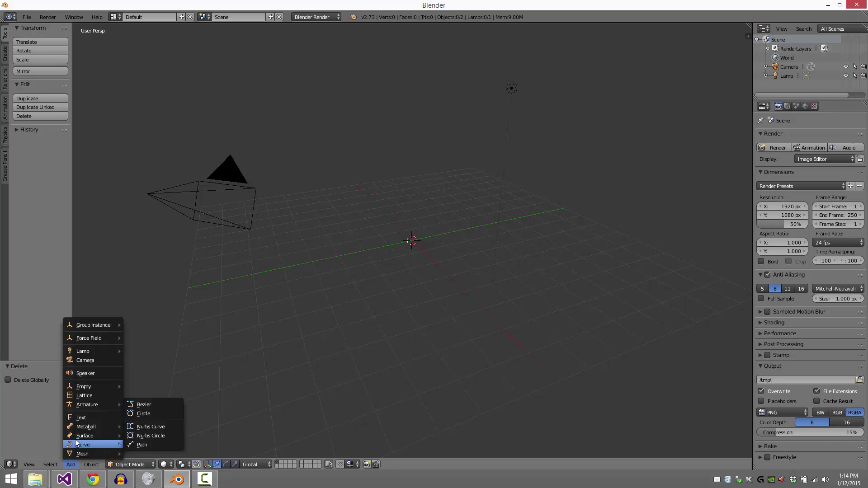
click(89, 419)
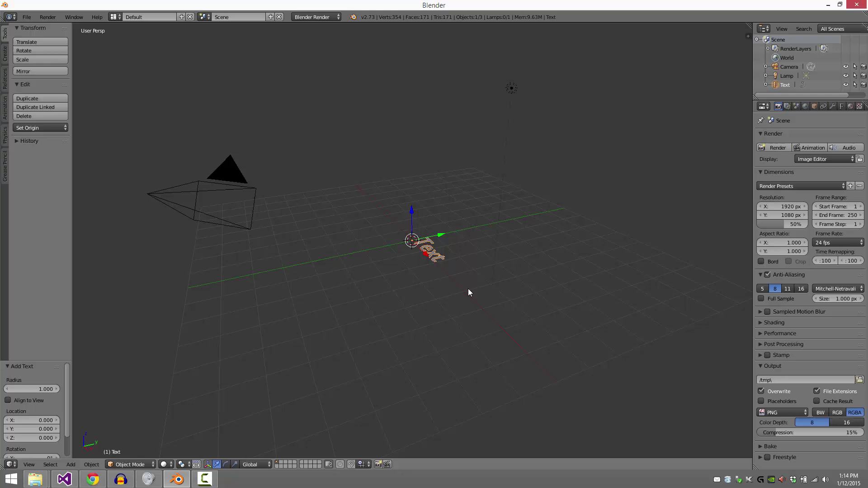
key(r)
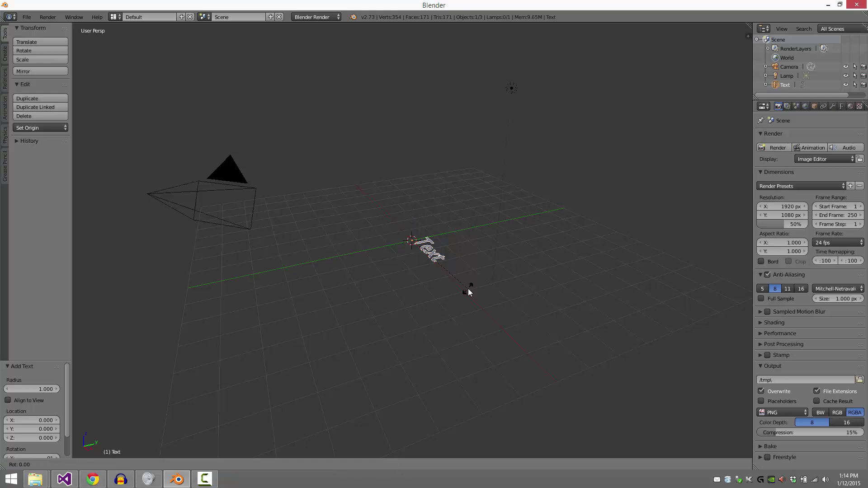
text(x90)
key(Return)
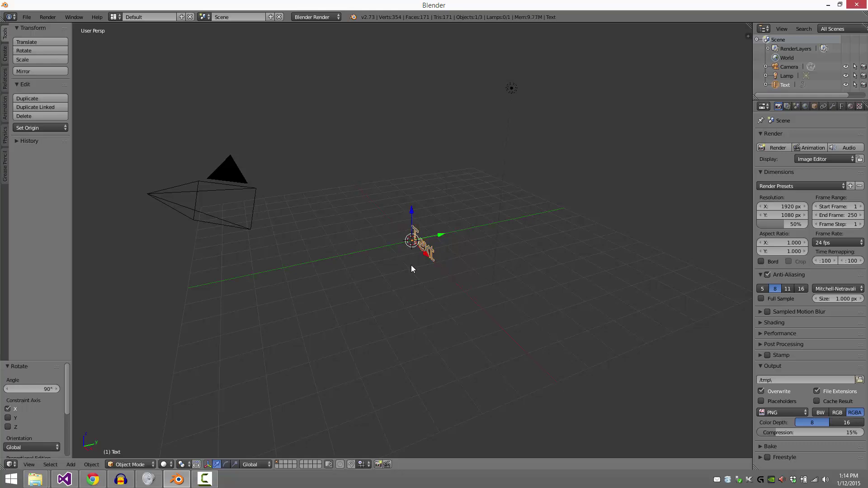
Step: Inspect the upright text from the front view and from an angle
key(KP_1)
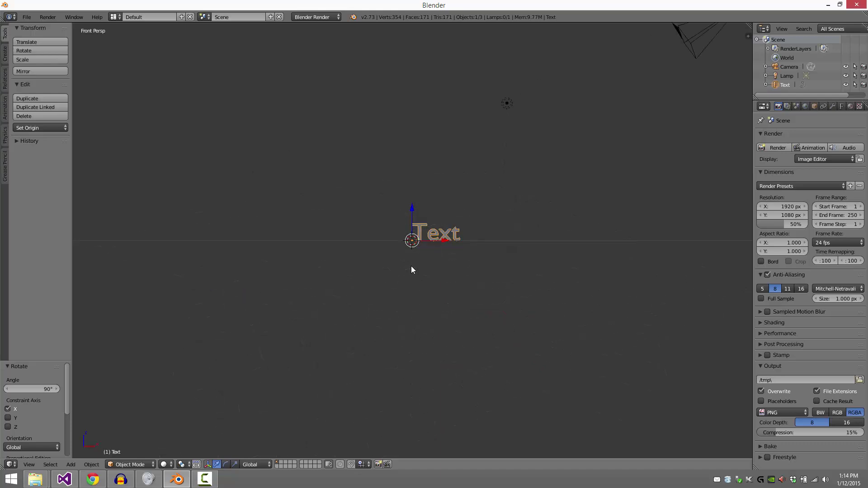
mouse_move(496, 278)
middle_down()
mouse_move(617, 277)
mouse_move(507, 286)
middle_up()
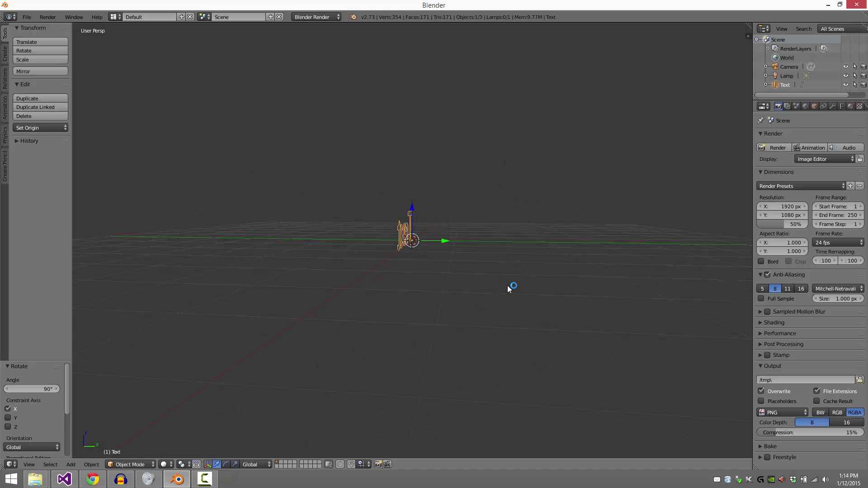
key(KP_1)
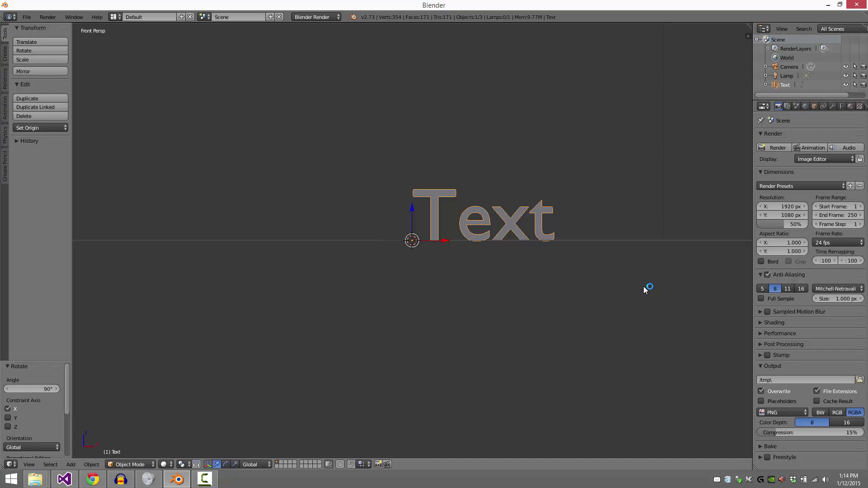
scroll(568, 282, up, 5)
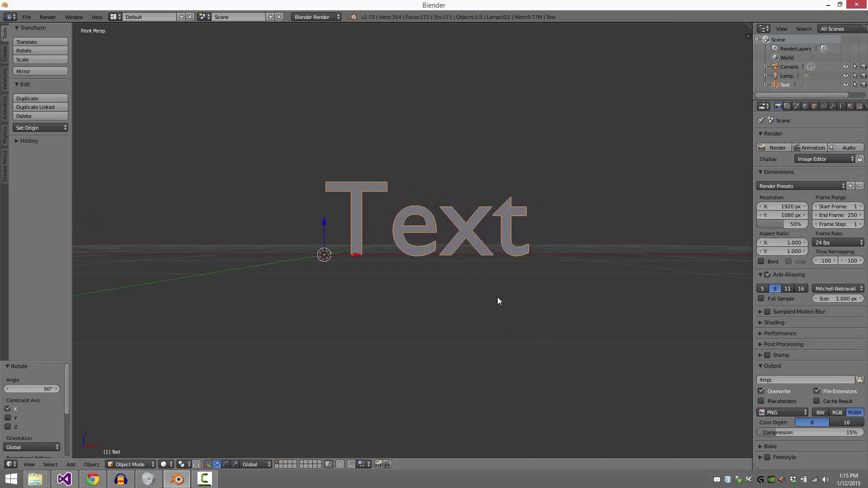
middle_drag(498, 311, 267, 238)
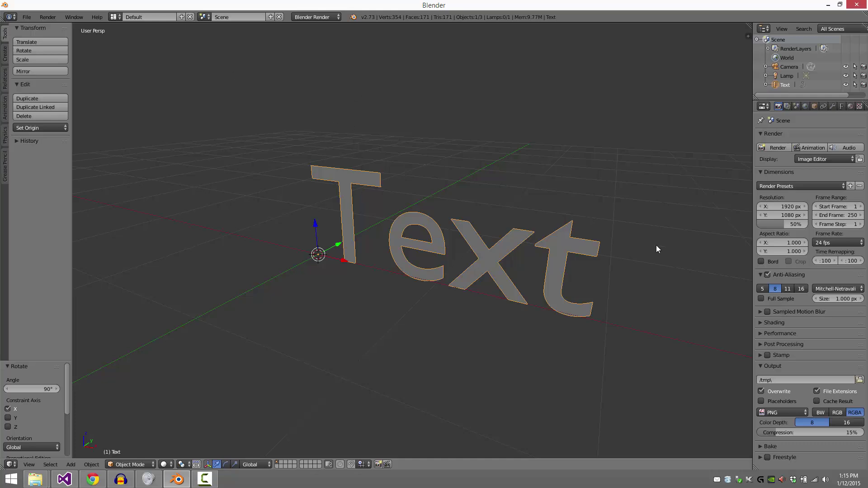
click(70, 464)
Step: In Edit Mode, replace 'Text' with 'Hello' and 'World' on two lines, then return to Object Mode
click(136, 464)
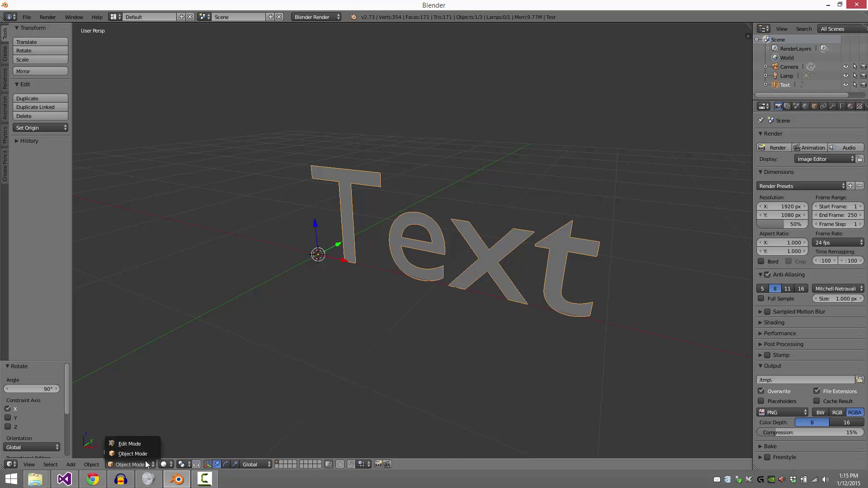
click(130, 443)
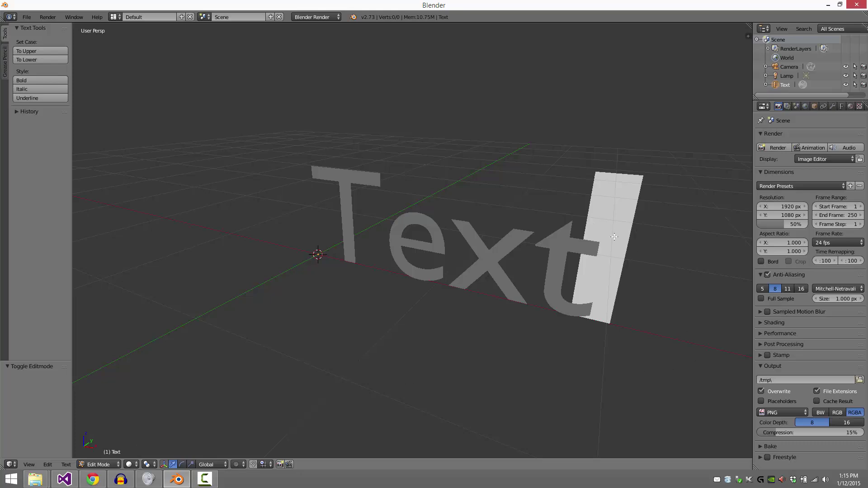
key(BackSpace)
key(BackSpace)
key(BackSpace)
key(BackSpace)
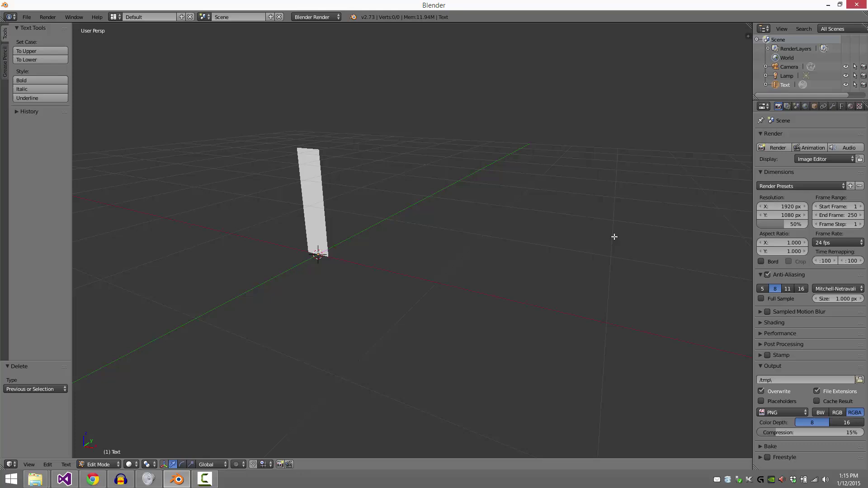
text(Hello)
key(Return)
text(World)
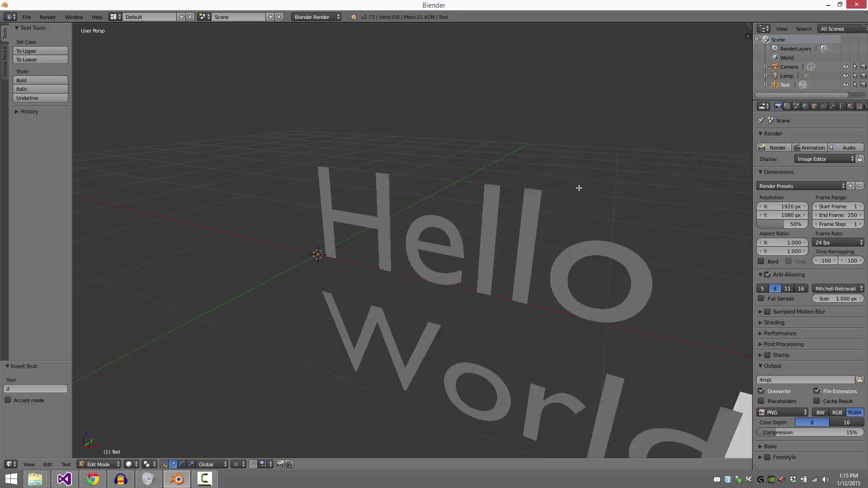
key(Tab)
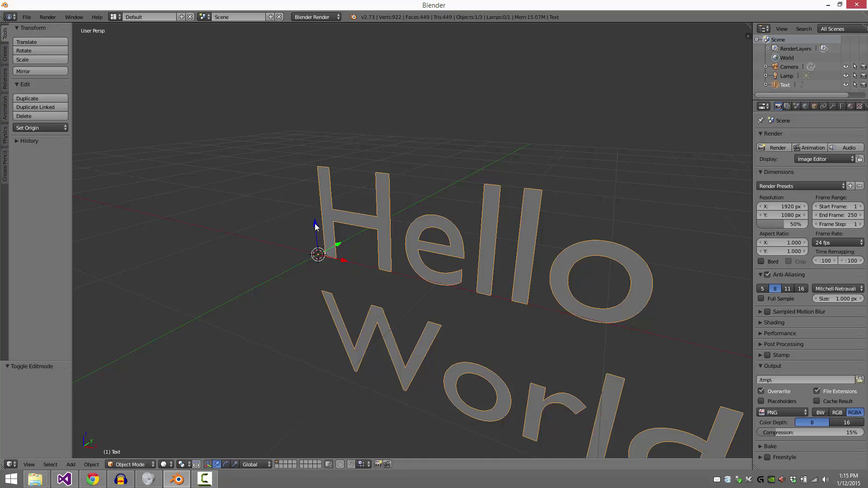
middle_drag(316, 227, 347, 266)
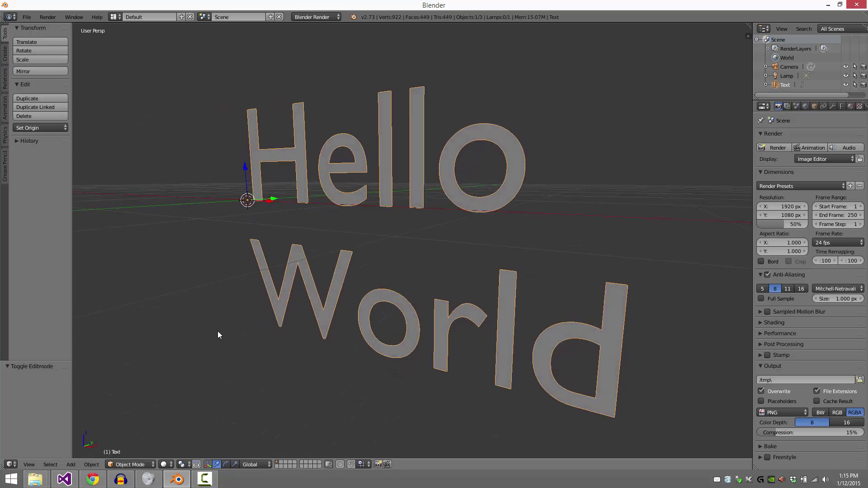
Step: In Edit Mode, set the Font properties Geometry Extrude to 0.089
click(140, 464)
click(139, 445)
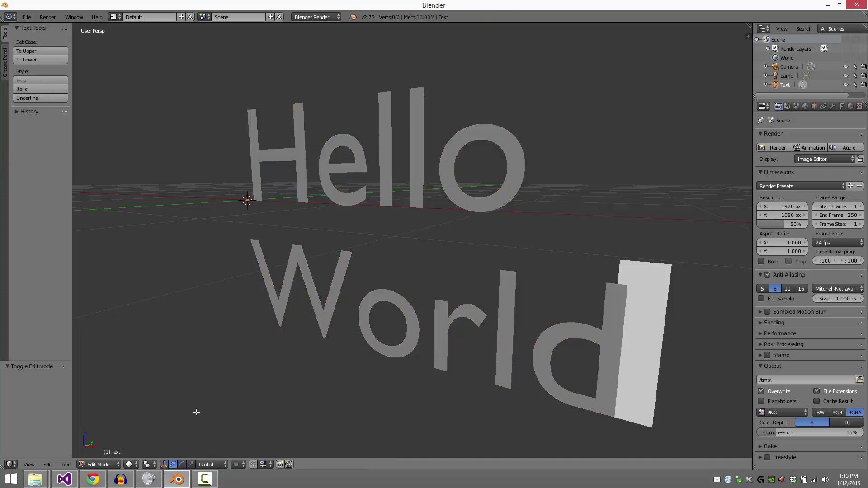
click(842, 107)
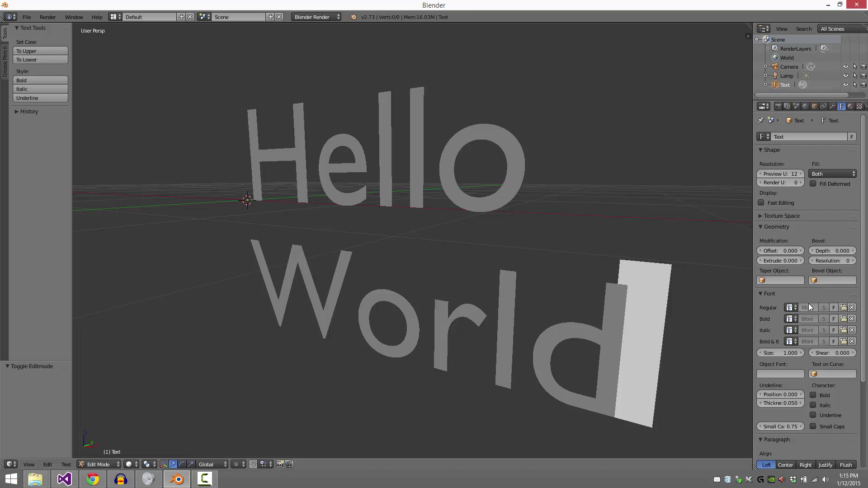
scroll(805, 308, down, 2)
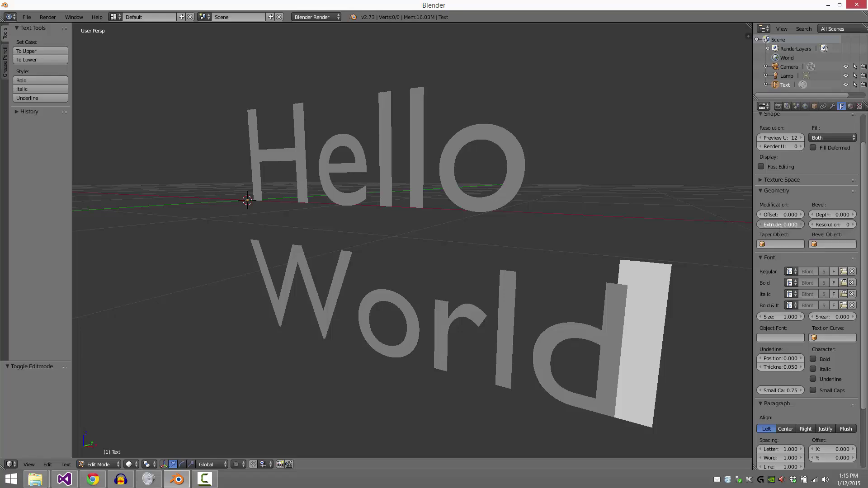
drag(780, 224, 806, 225)
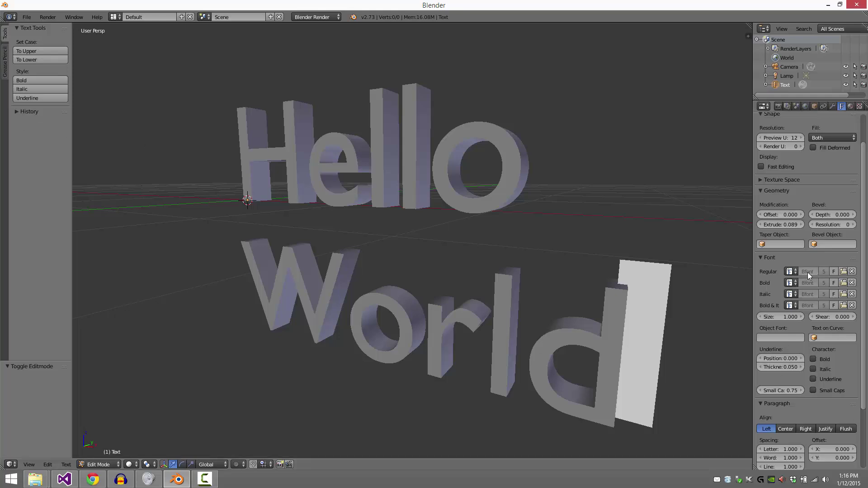
Step: Load rod.ttf from C:\Windows\Fonts as the regular font, after first trying YuGothic
click(843, 272)
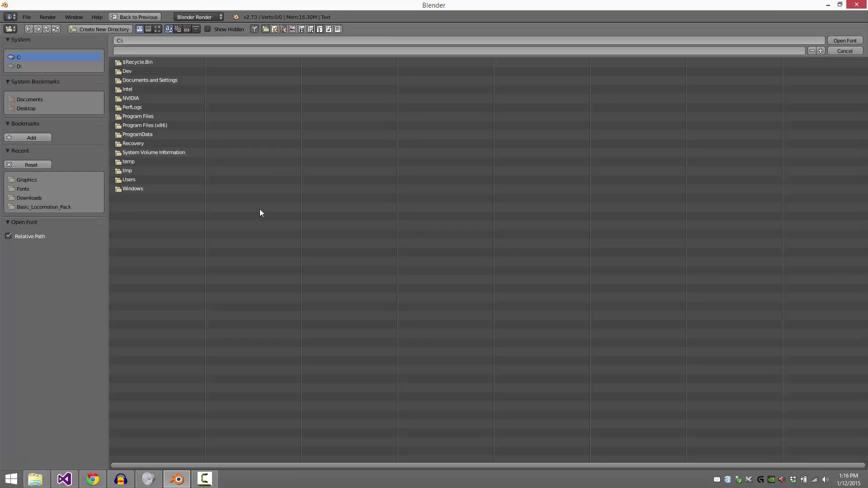
click(114, 188)
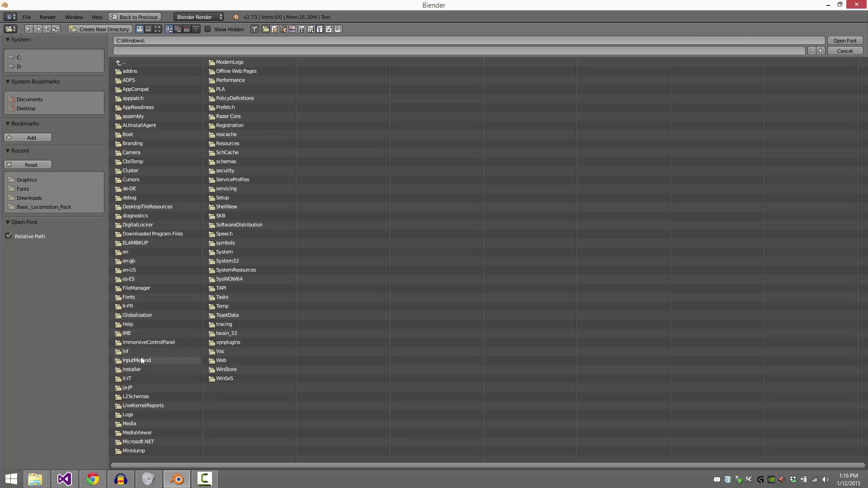
click(126, 299)
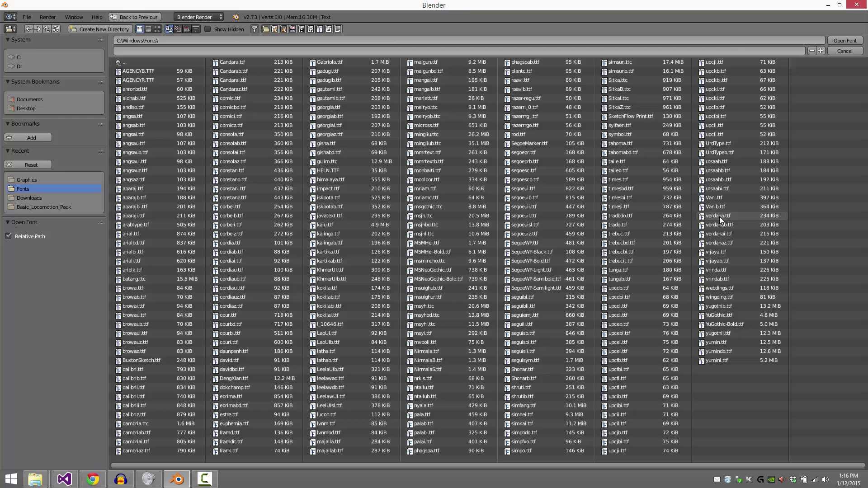
double_click(718, 314)
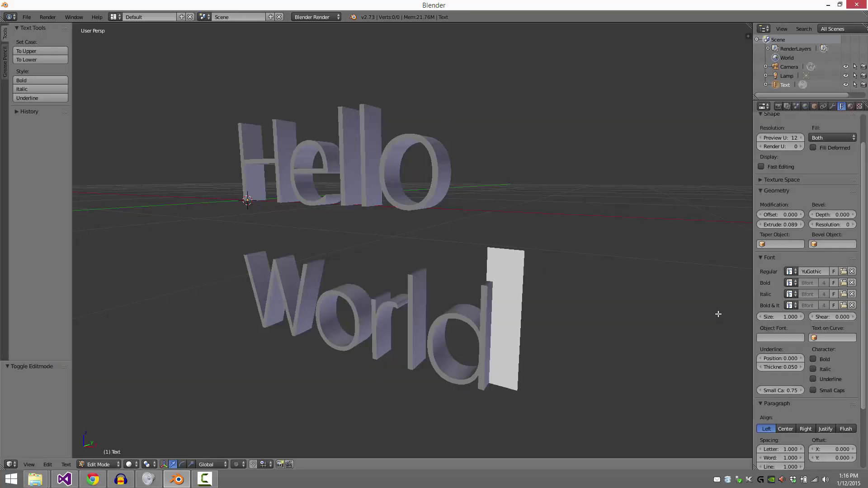
click(842, 271)
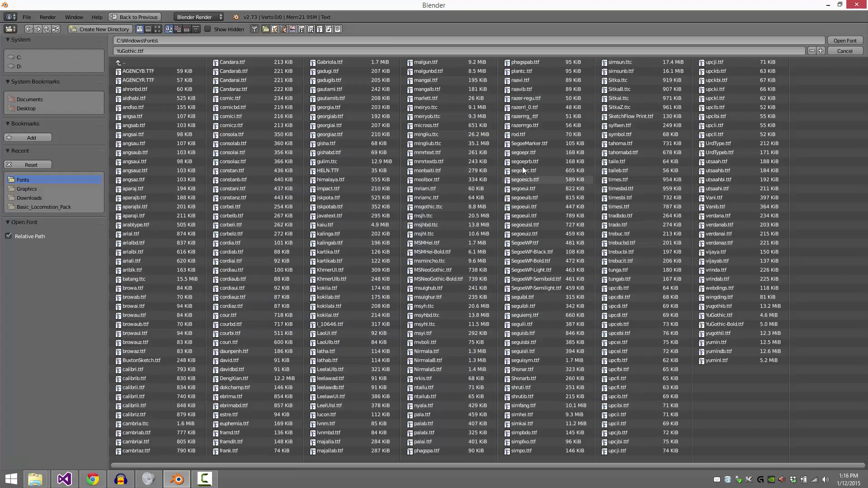
double_click(517, 134)
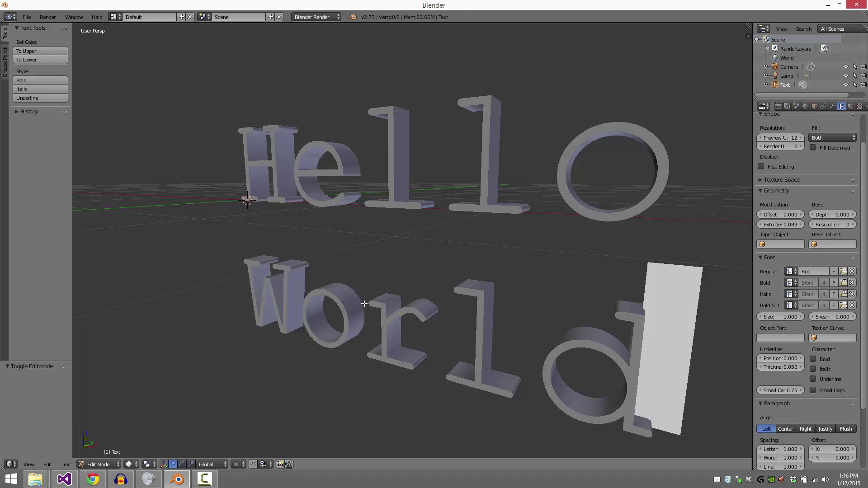
Step: Set the text's Geometry Offset to 0.009 and Bevel Depth to 0.007
shift+middle_drag(481, 275, 515, 234)
scroll(446, 245, up, 1)
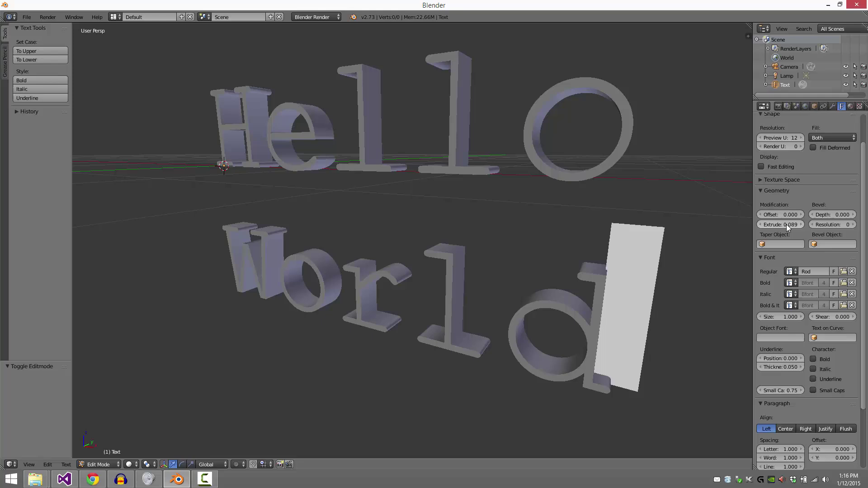
drag(775, 214, 783, 217)
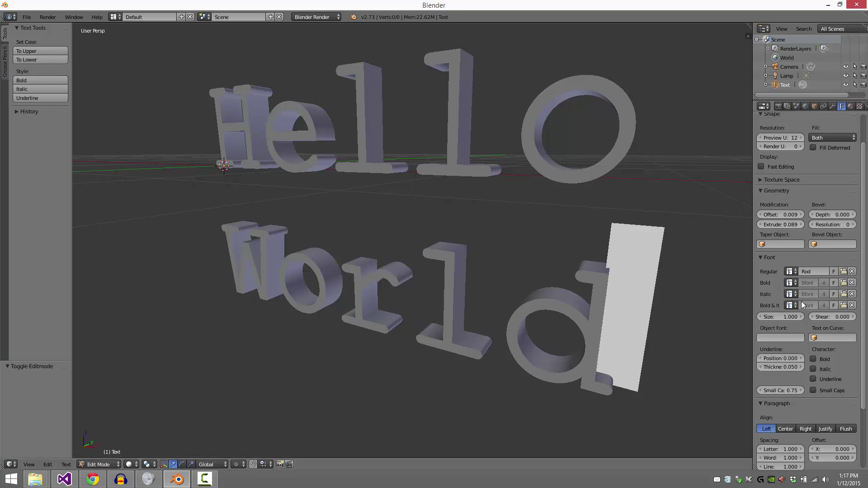
mouse_move(820, 213)
mouse_down()
mouse_move(835, 213)
mouse_move(821, 224)
mouse_up()
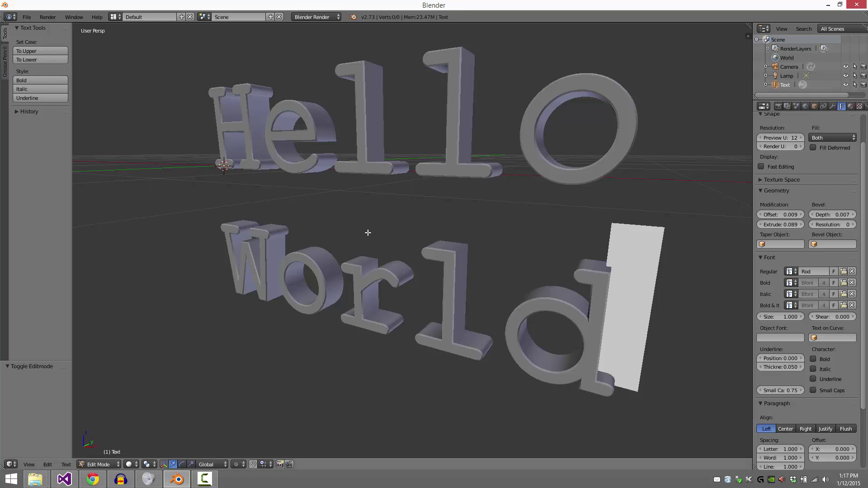
Step: Remove the stray '1' after World, leave Edit Mode and switch to front view
click(382, 227)
text(1)
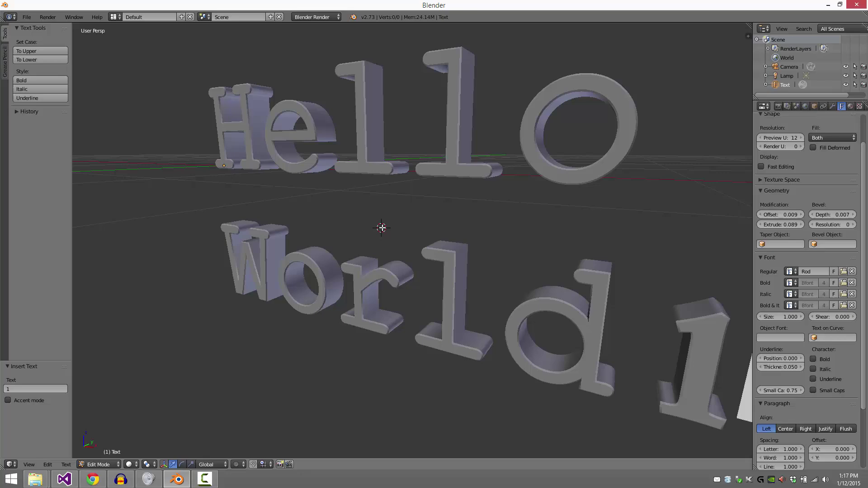
key(BackSpace)
key(Tab)
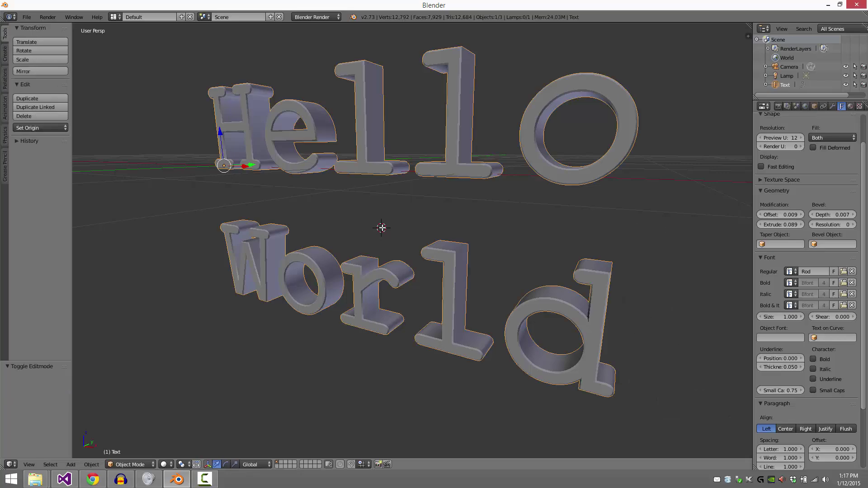
key(KP_1)
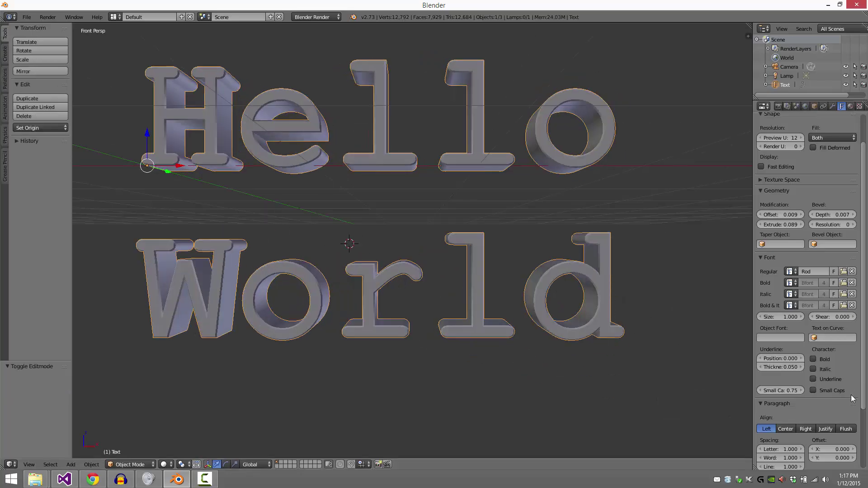
Step: Try Center, Right and Flush paragraph alignment, then settle on Left
click(790, 428)
click(806, 428)
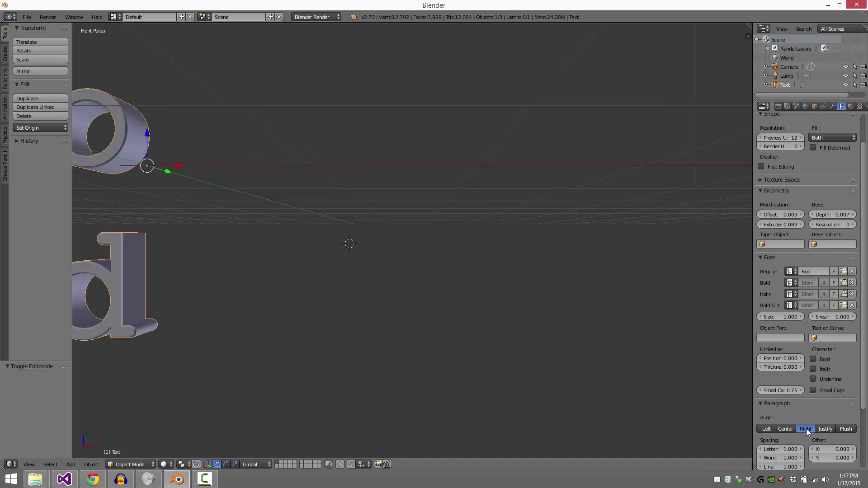
click(845, 429)
click(805, 428)
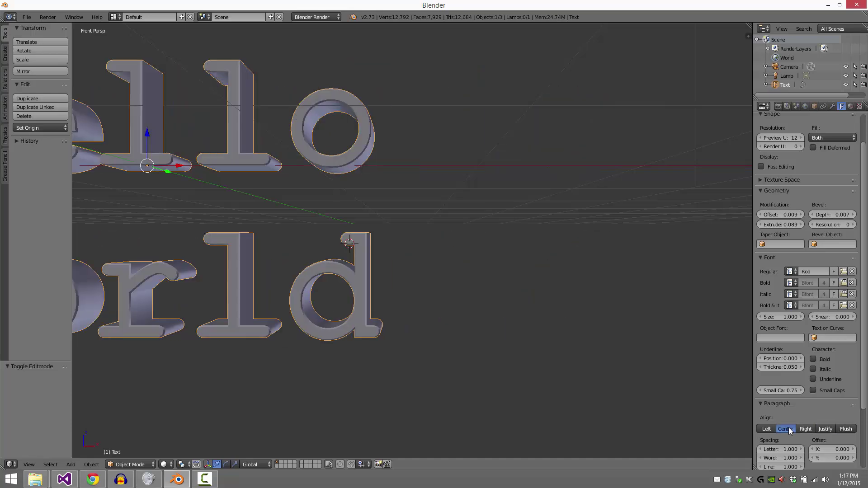
click(766, 429)
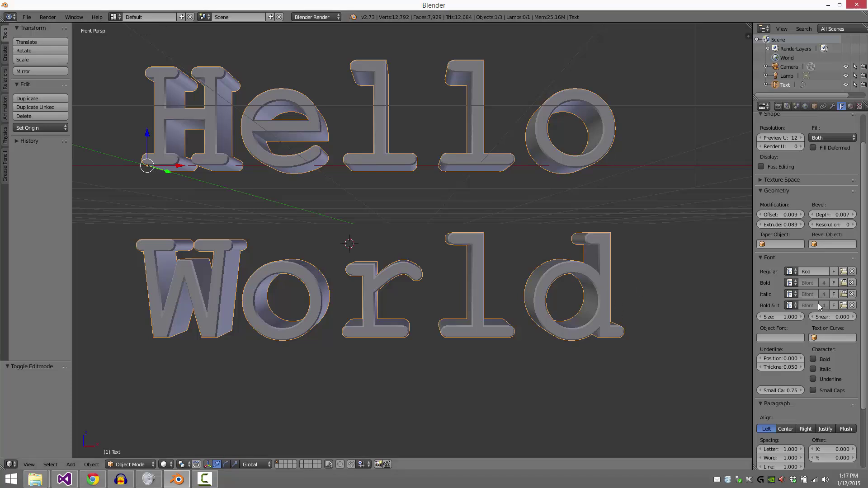
scroll(827, 297, down, 2)
scroll(827, 297, up, 3)
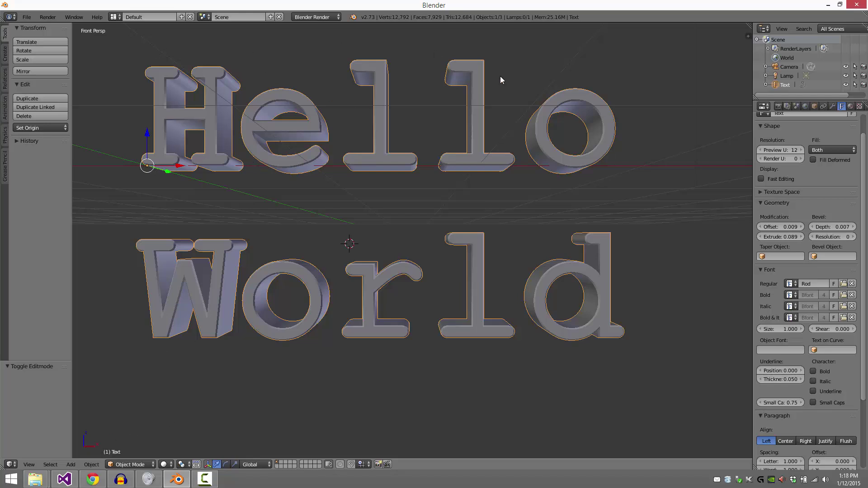
Step: Convert the Hello World text with Object > Convert to > Mesh
click(92, 464)
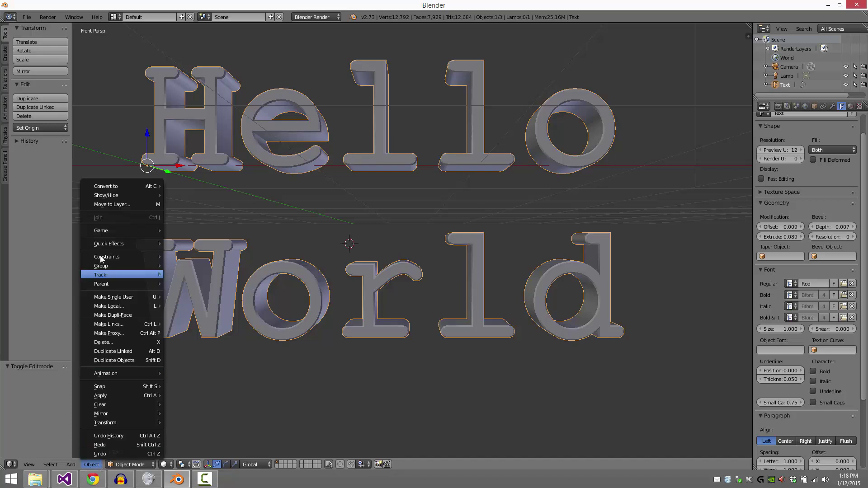
mouse_move(123, 186)
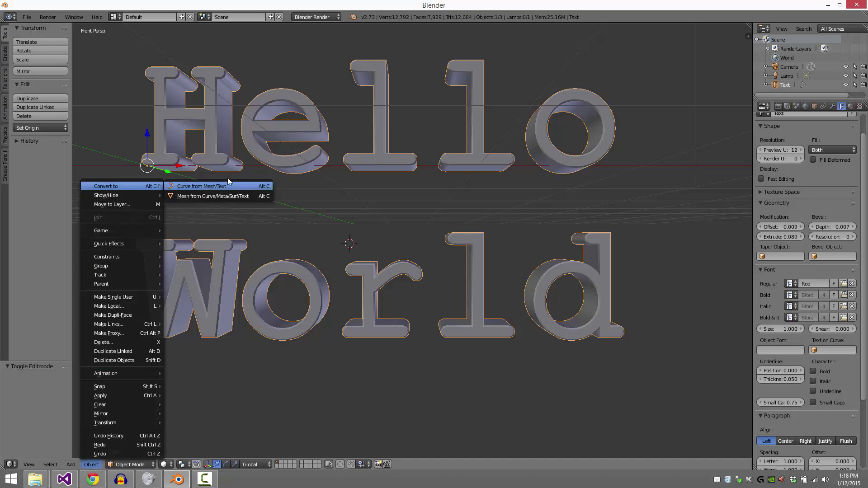
click(254, 195)
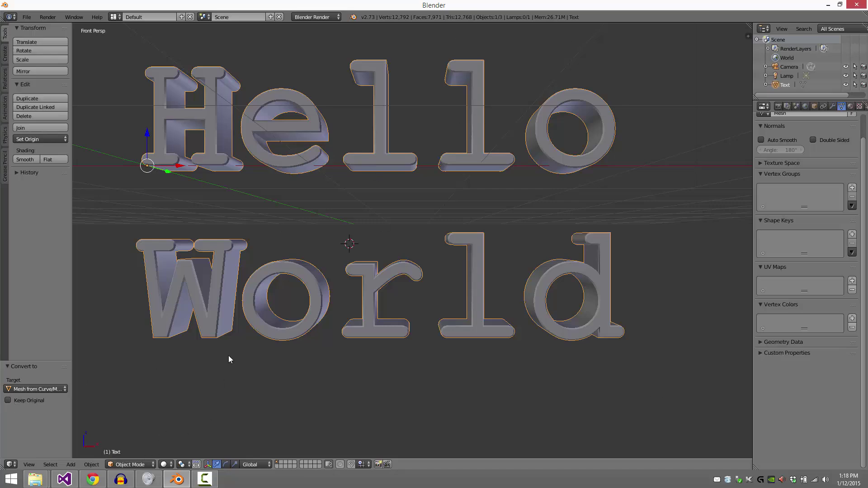
Step: In Edit Mode, unwrap the mesh with Smart UV Project at a 66 angle limit
key(Tab)
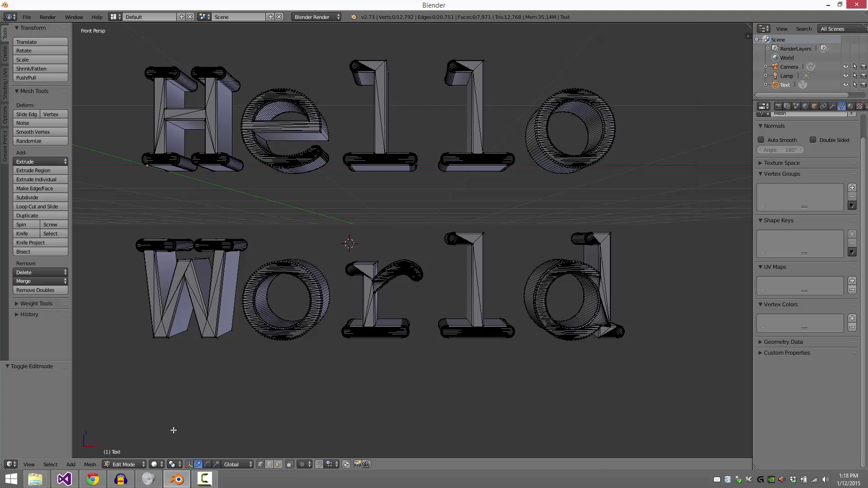
click(90, 464)
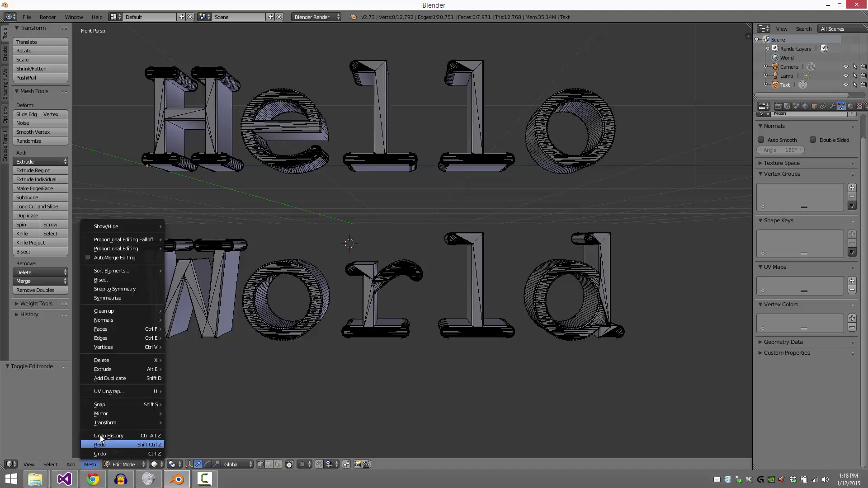
mouse_move(121, 391)
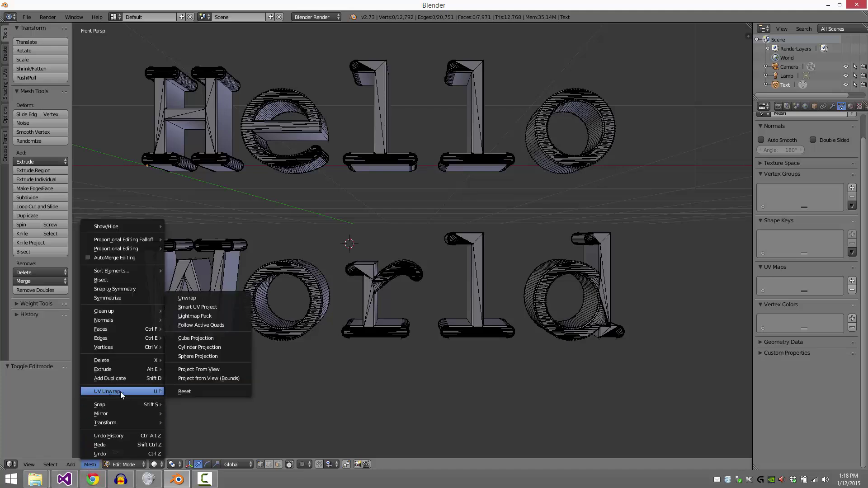
click(205, 307)
click(210, 364)
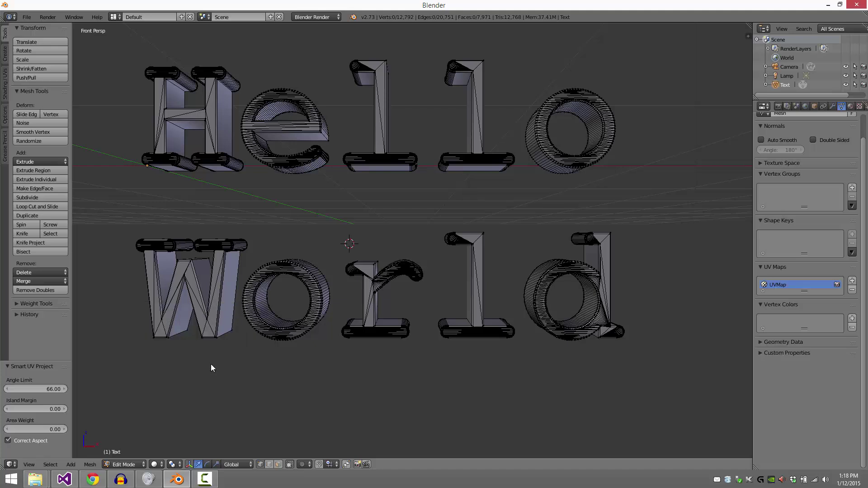
Step: Tick Freestyle in the Render properties and expand its panel
click(778, 106)
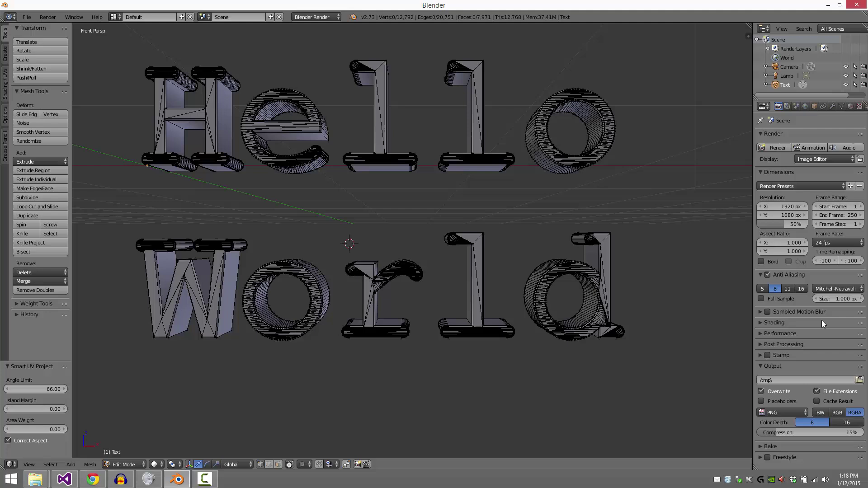
click(767, 457)
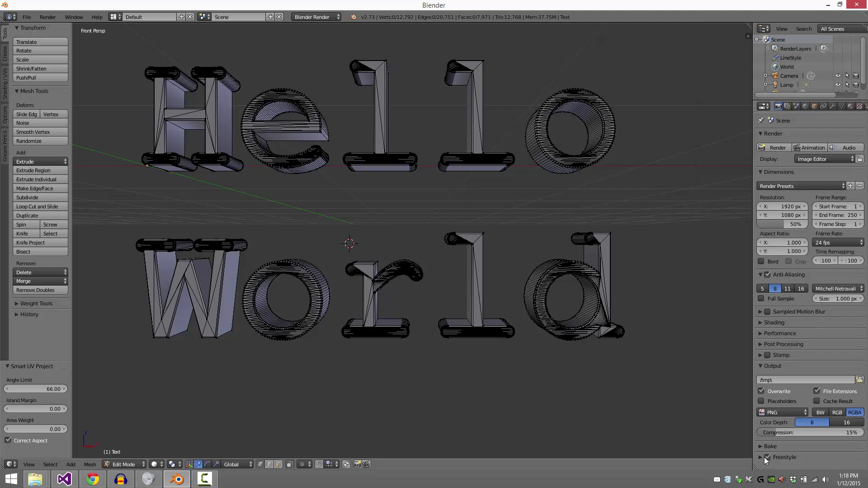
click(763, 459)
scroll(764, 462, down, 1)
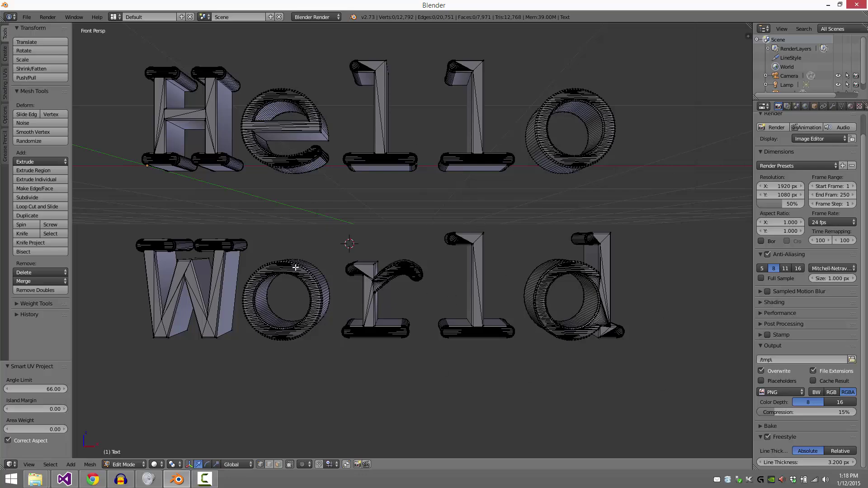
Step: Enable Lock Camera to View, then orbit and zoom the camera to frame the text head-on
key(KP_0)
middle_drag(451, 311, 499, 256)
key(KP_0)
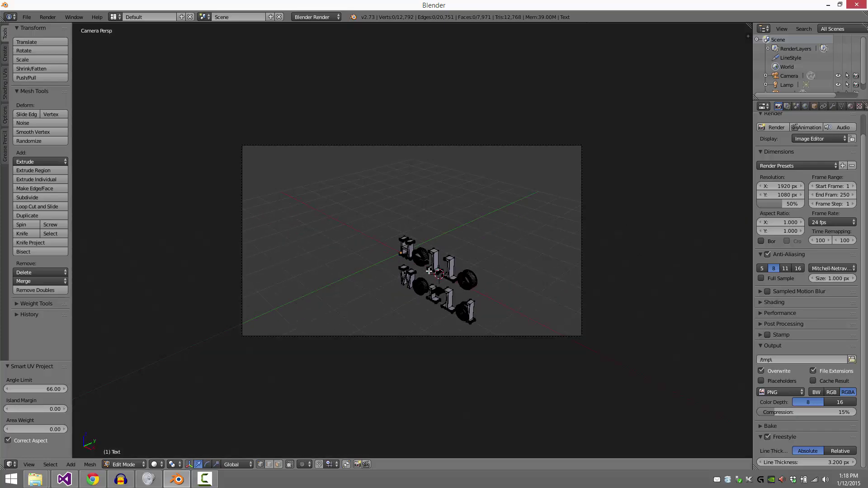
key(n)
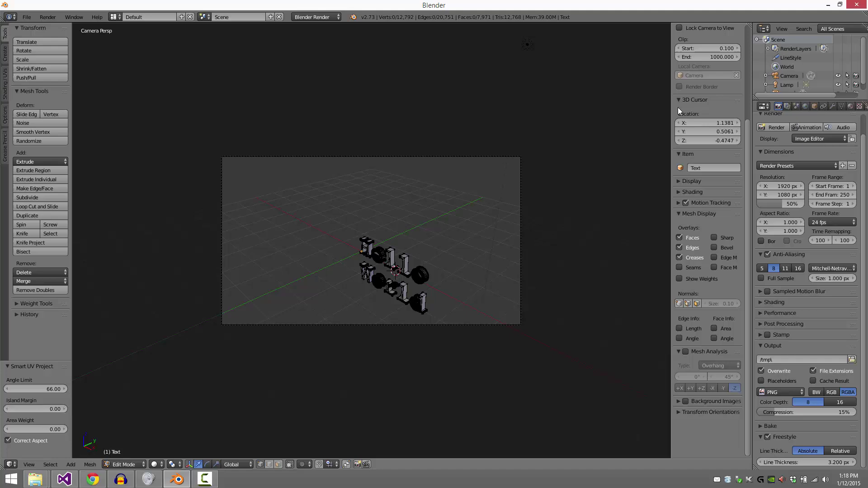
scroll(694, 256, up, 6)
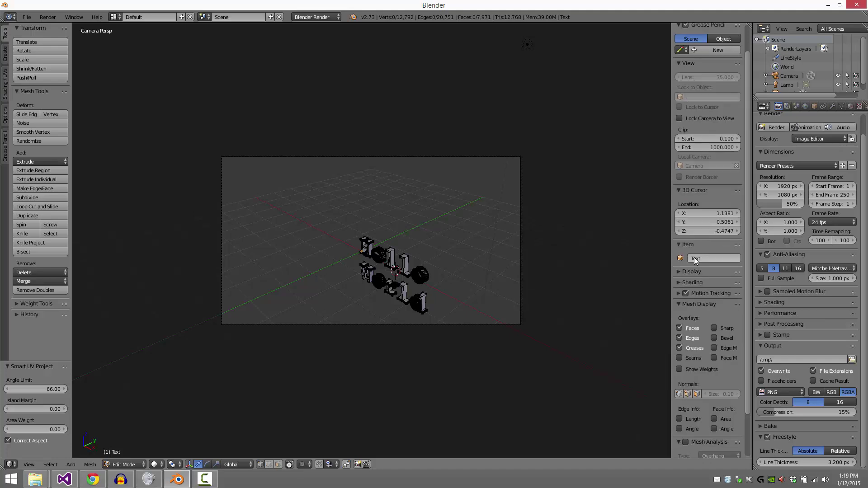
click(679, 148)
middle_drag(506, 262, 416, 248)
scroll(417, 248, up, 5)
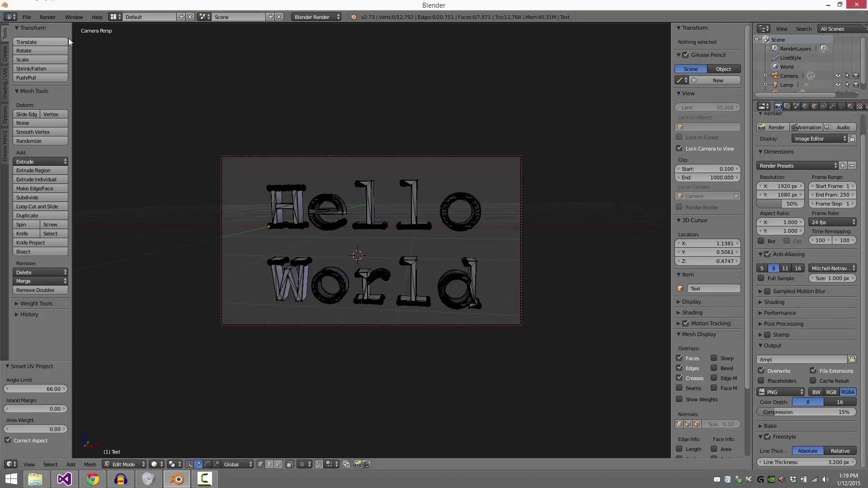
Step: Render a test image of the outlined Hello World text and restore the 3D View editor
click(47, 17)
click(66, 28)
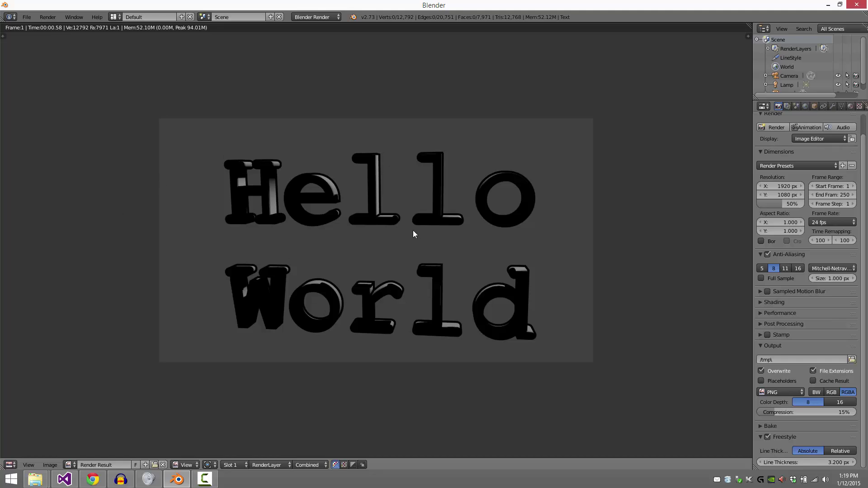
click(10, 464)
click(23, 454)
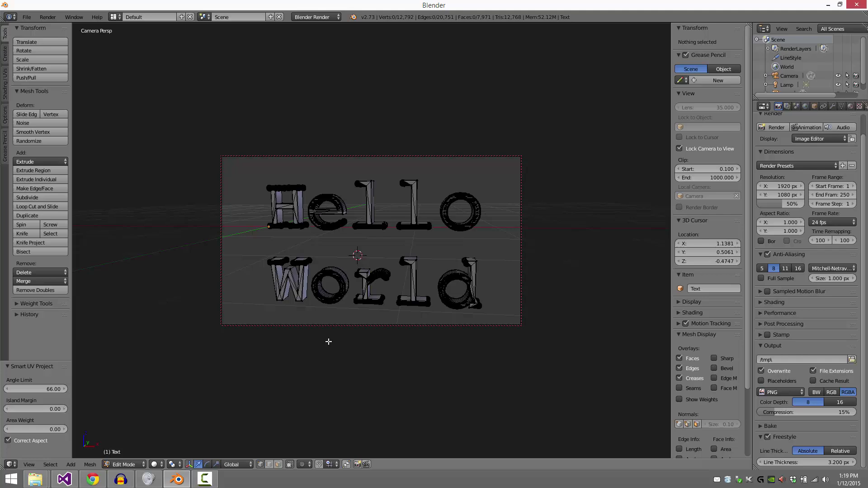
click(70, 465)
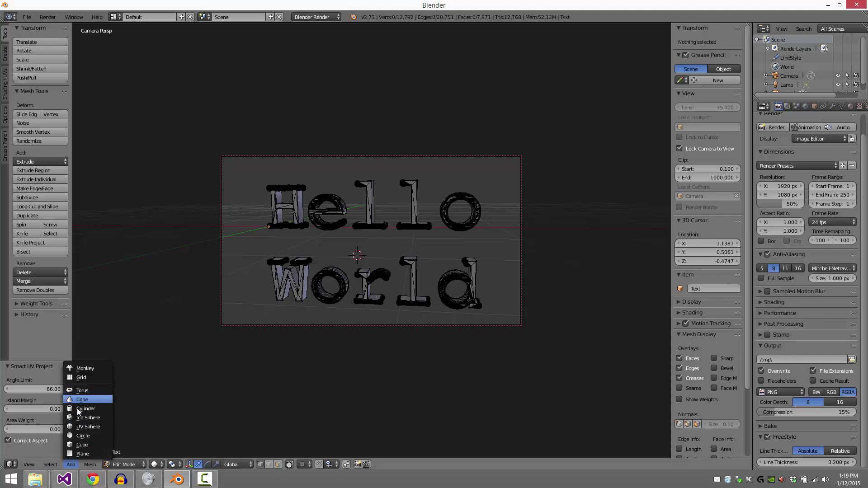
Step: In Object Mode, add a Sun lamp and move it up along Z above the text
click(90, 464)
key(Tab)
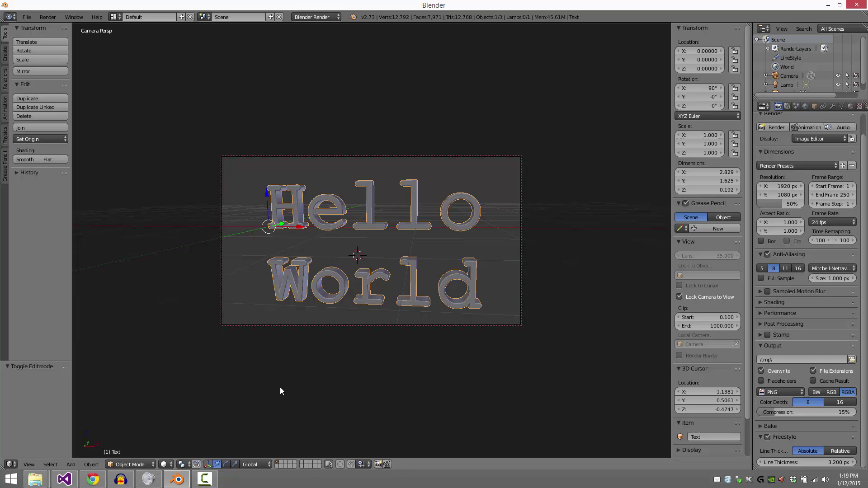
click(71, 465)
mouse_move(93, 351)
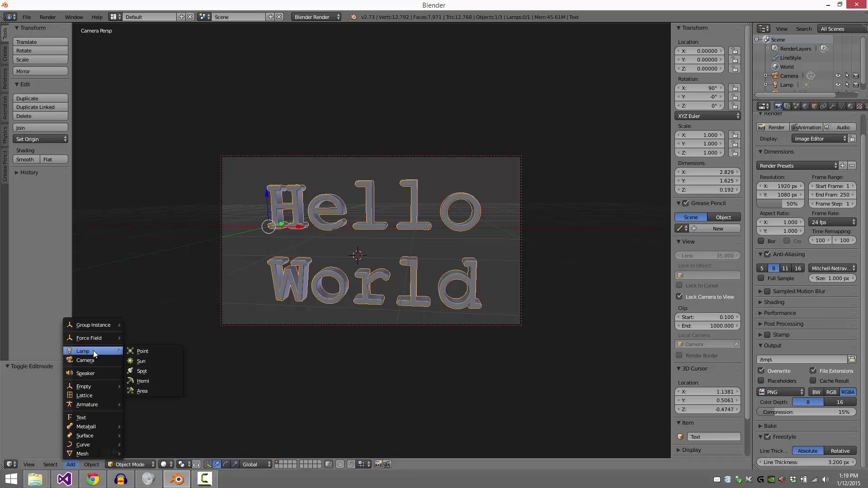
click(145, 360)
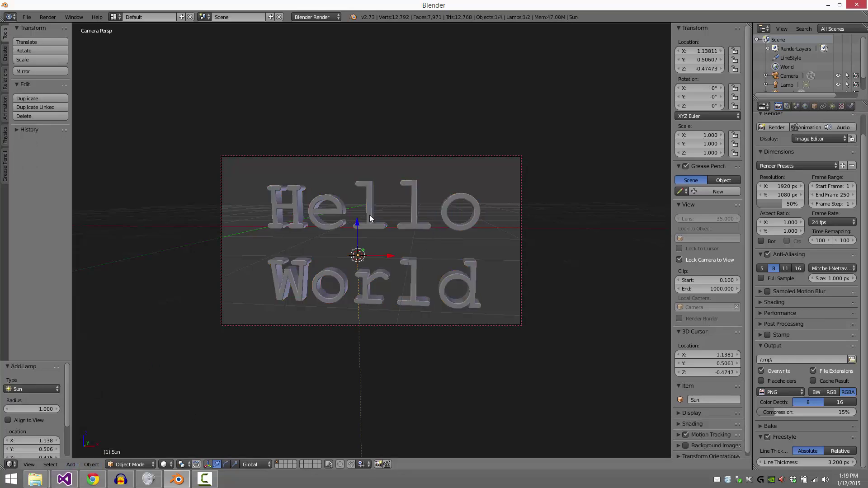
key(g)
key(z)
click(336, 451)
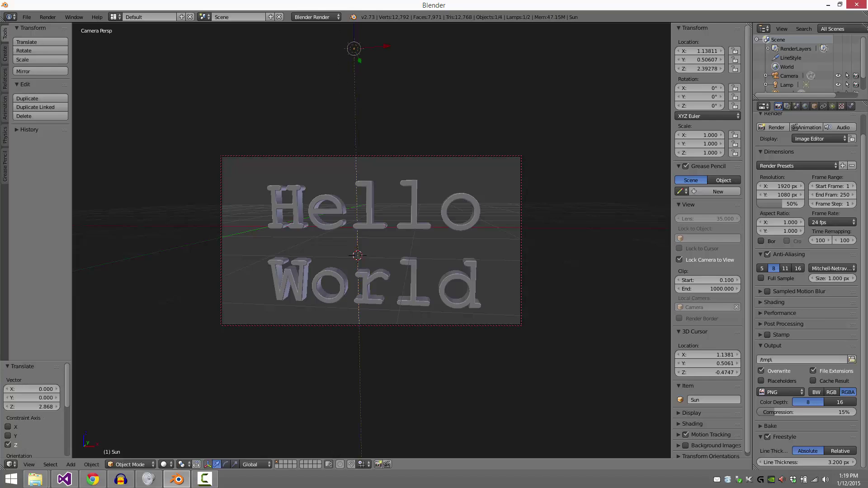
Step: Render the final camera image showing the sun-lit text with glossy highlights and dark outlines
click(48, 17)
click(56, 27)
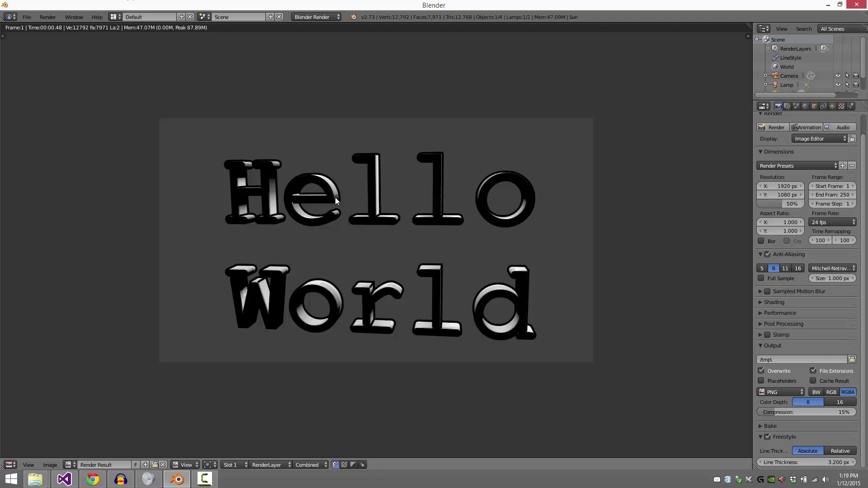